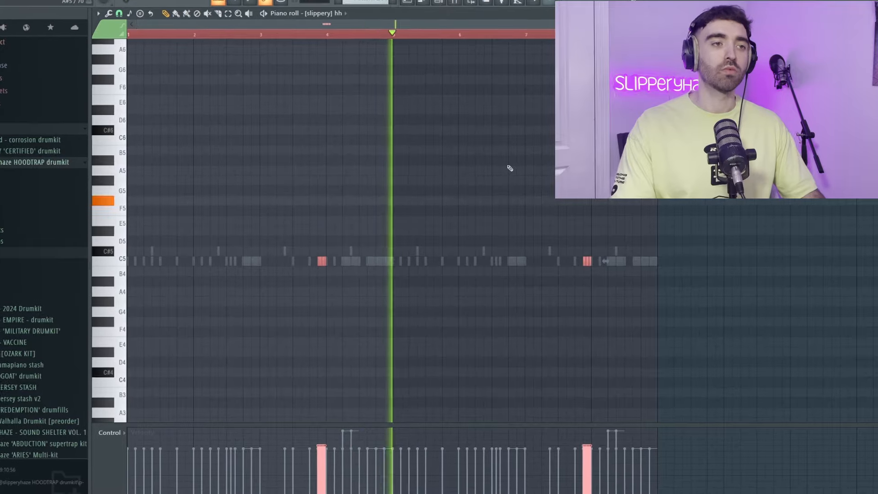
Transpose the two selected hi-hat rolls up one octave to C6 and play the pattern back.
key(space)
key(ctrl+Up)
key(space)
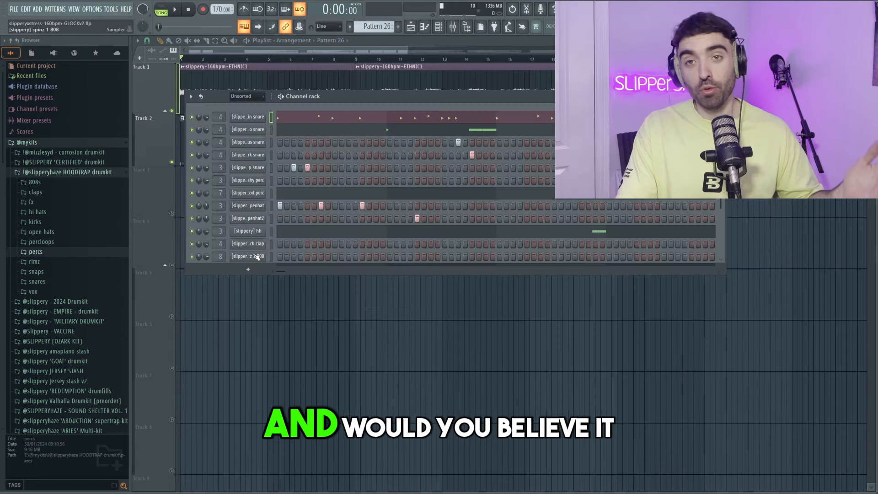
Open the spinz 1 808 channel's settings, expand the kit's 808s folder and move the Fruity Bass Boost window off the sampler.
click(257, 257)
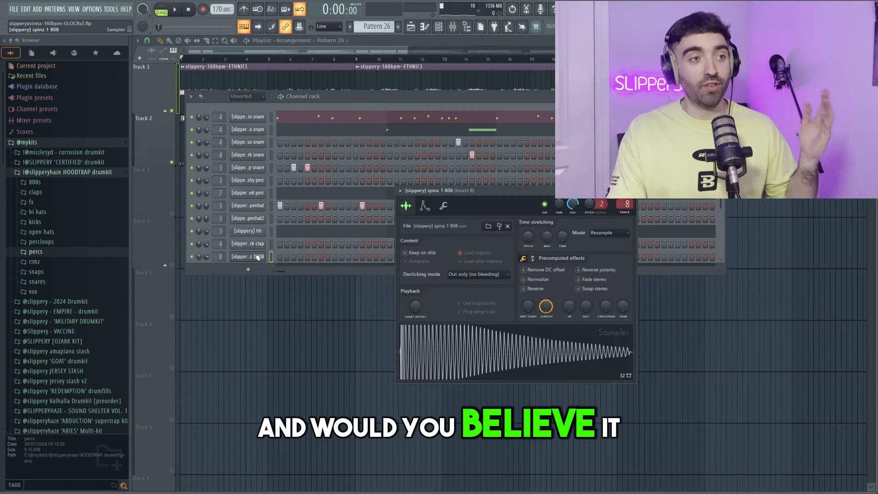
drag(462, 197, 440, 139)
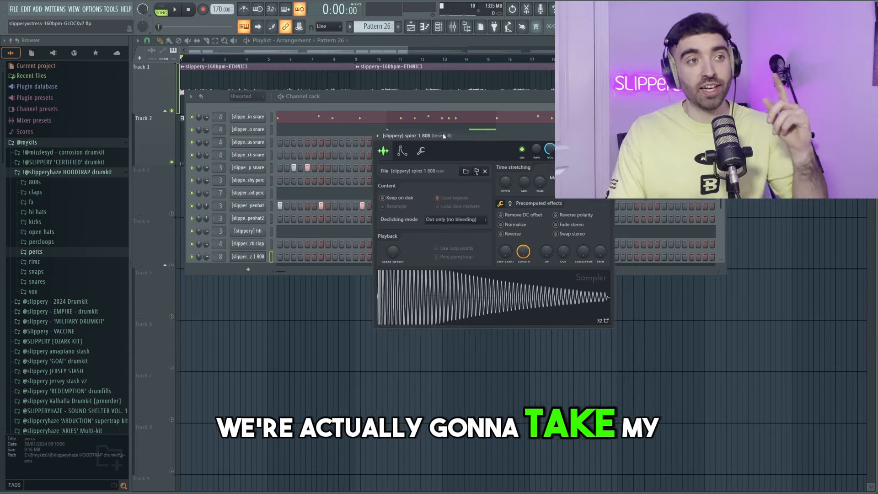
click(56, 183)
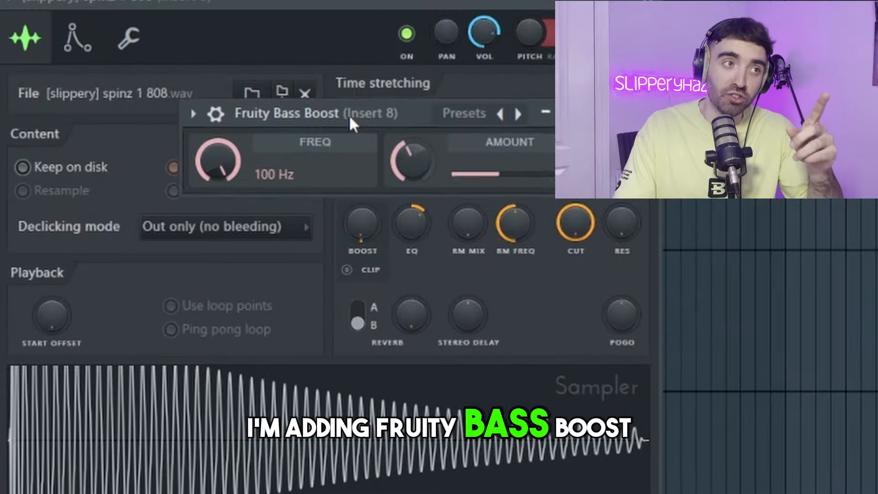
drag(349, 114, 765, 163)
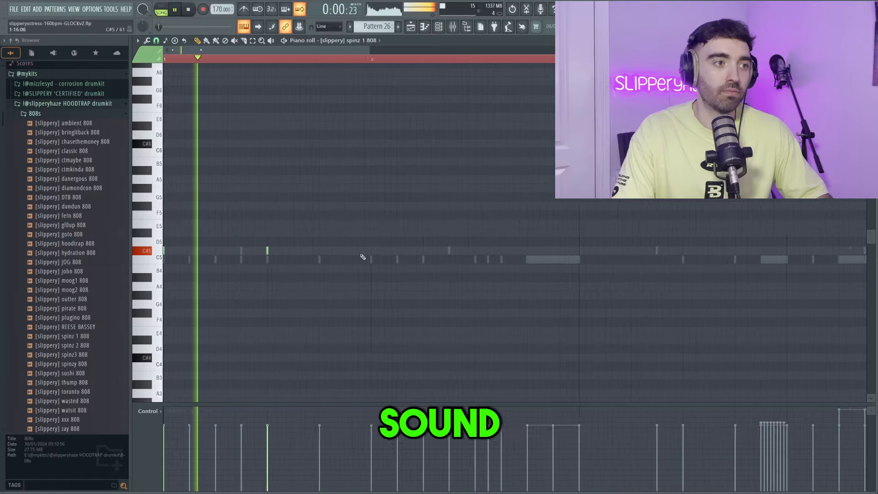
Add a short C#5 note to the spinz 1 808 in bar 2 and check the bass line during playback.
scroll(315, 251, down, 2)
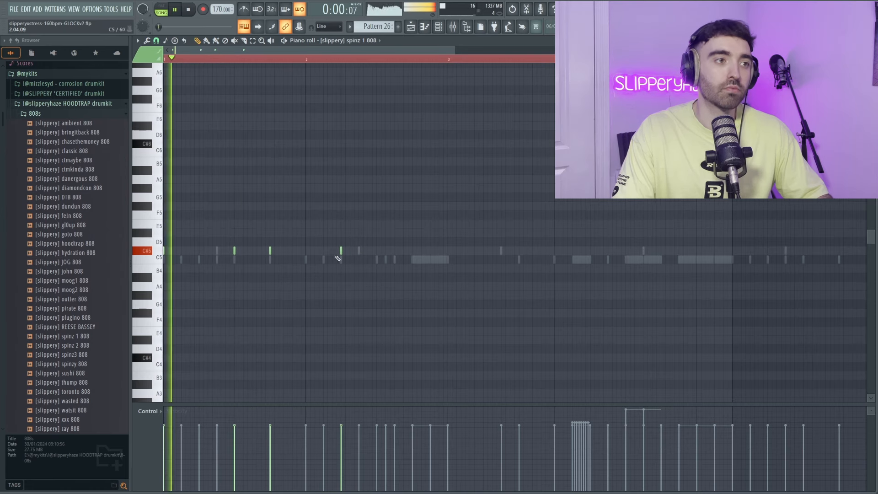
click(323, 251)
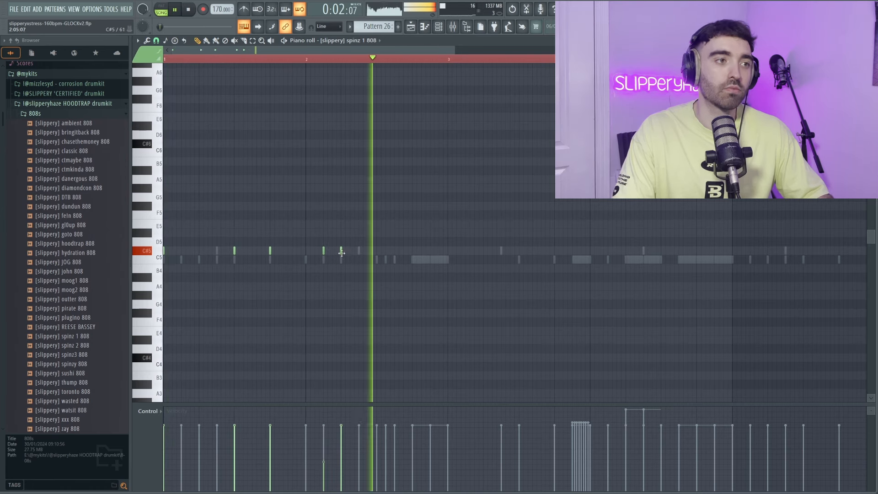
key(space)
scroll(382, 262, up, 2)
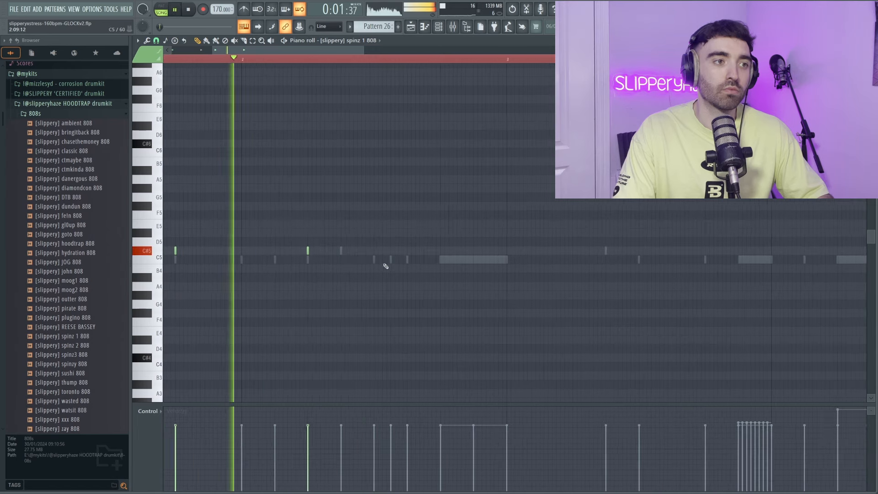
scroll(389, 256, down, 3)
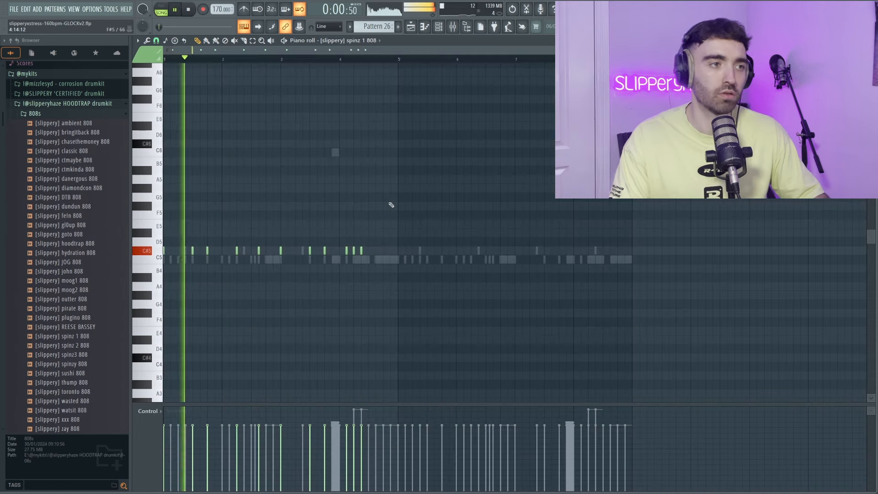
Review the complete eight-bar spinz 1 808 melody and play it back.
scroll(190, 202, up, 1)
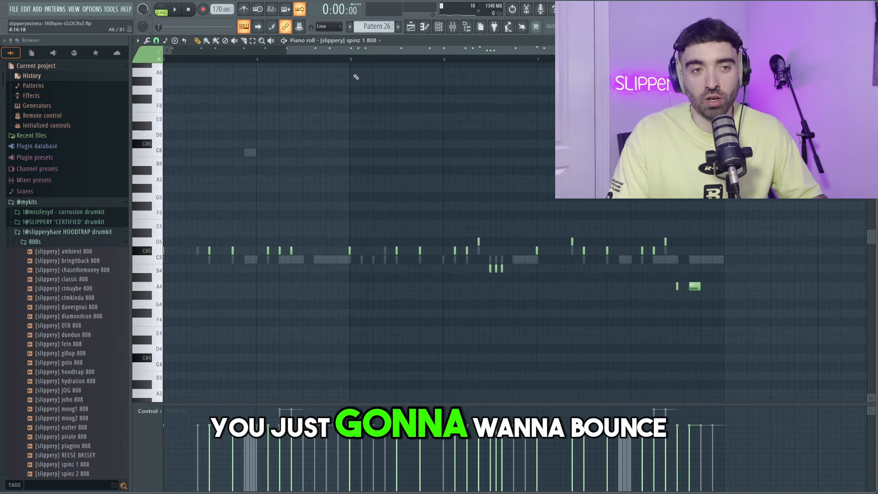
scroll(408, 121, down, 3)
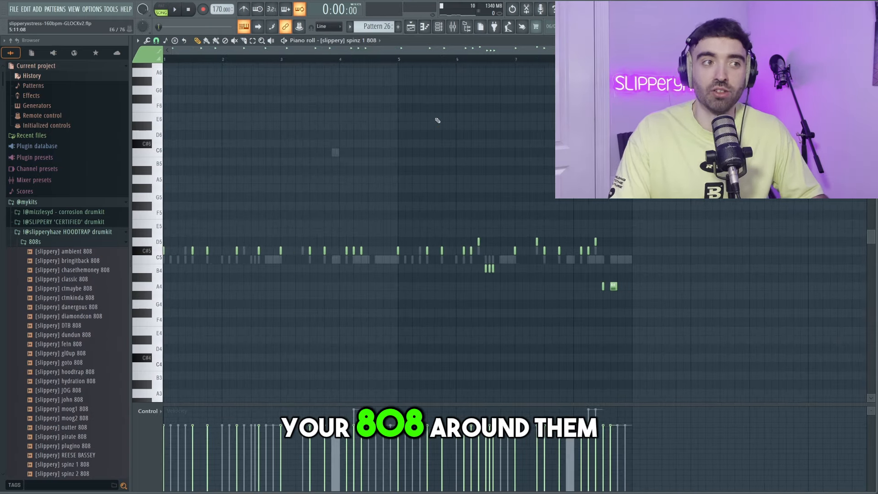
key(space)
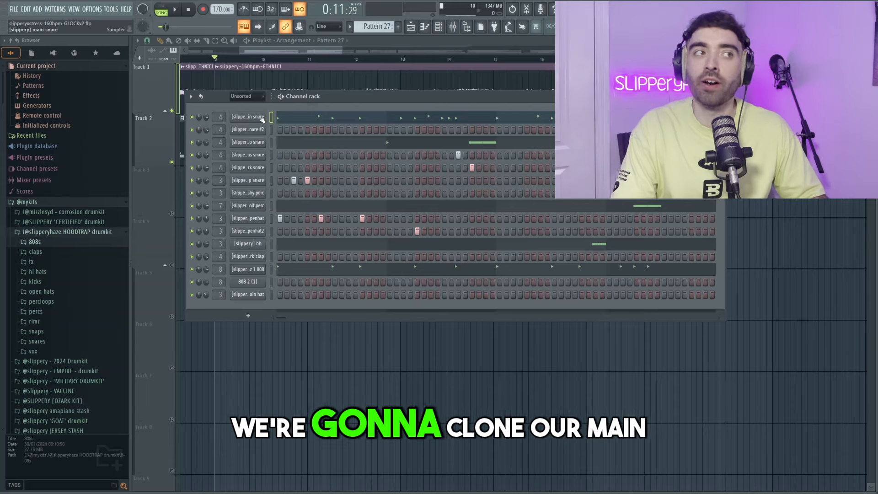
Open the cloned main snare #2 and pitch its notes up to around G5.
click(265, 130)
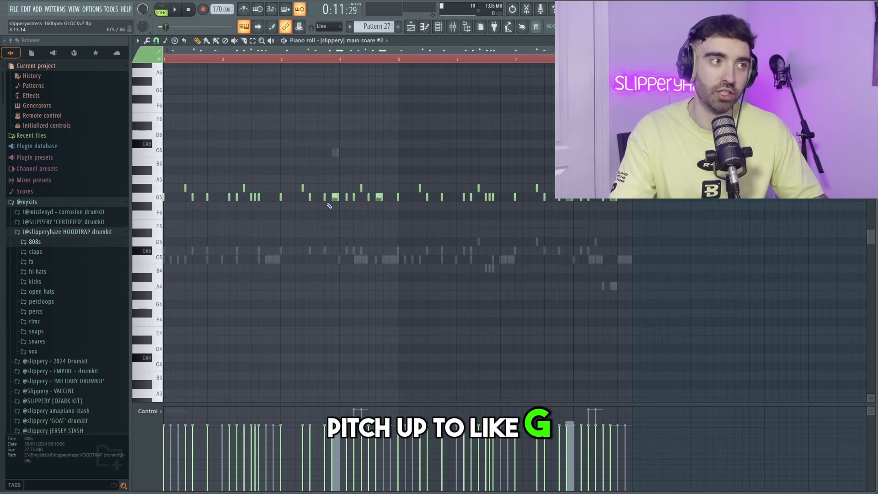
key(space)
scroll(215, 209, up, 3)
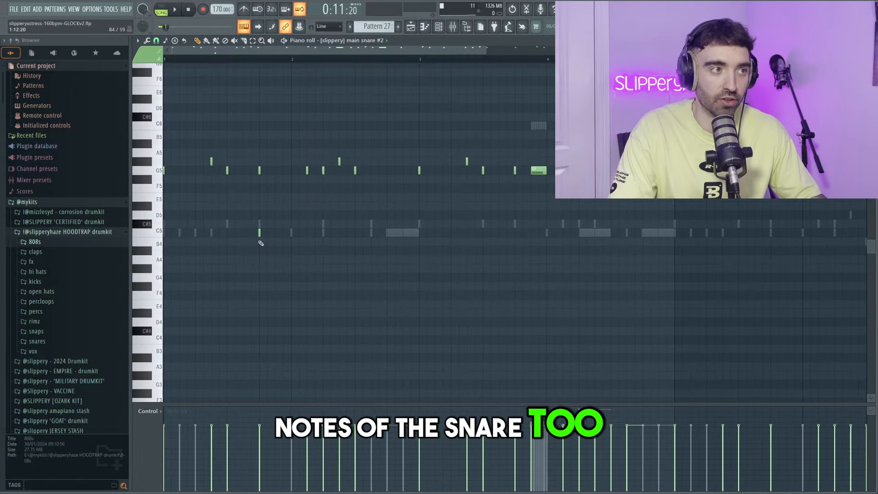
Fill the cloned snare pattern with additional C5 hits at varied velocities and play it through.
key(space)
scroll(260, 229, down, 1)
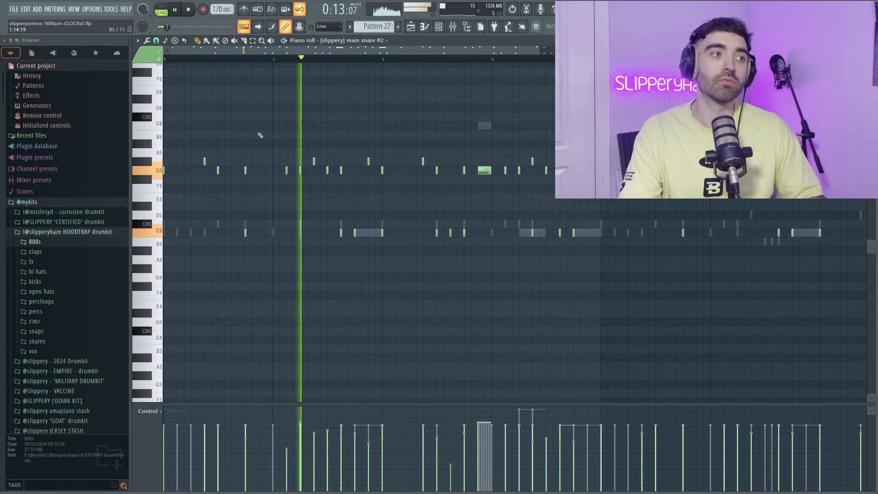
scroll(274, 138, down, 2)
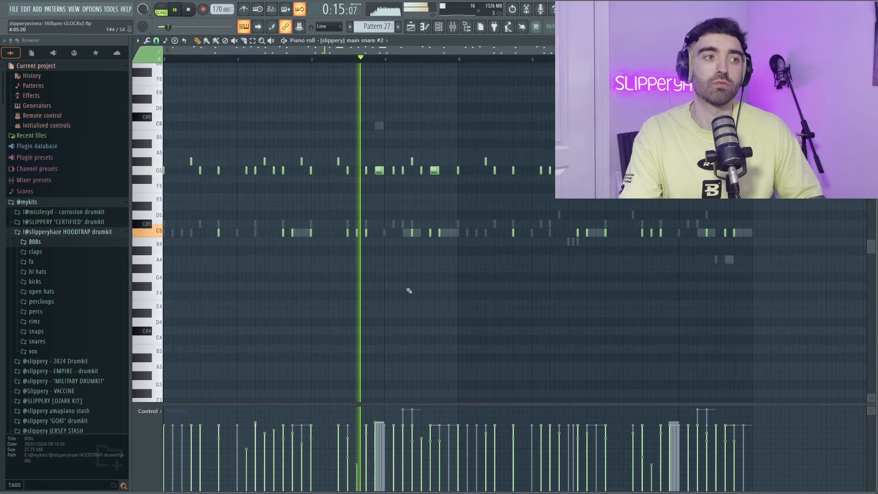
scroll(428, 286, down, 1)
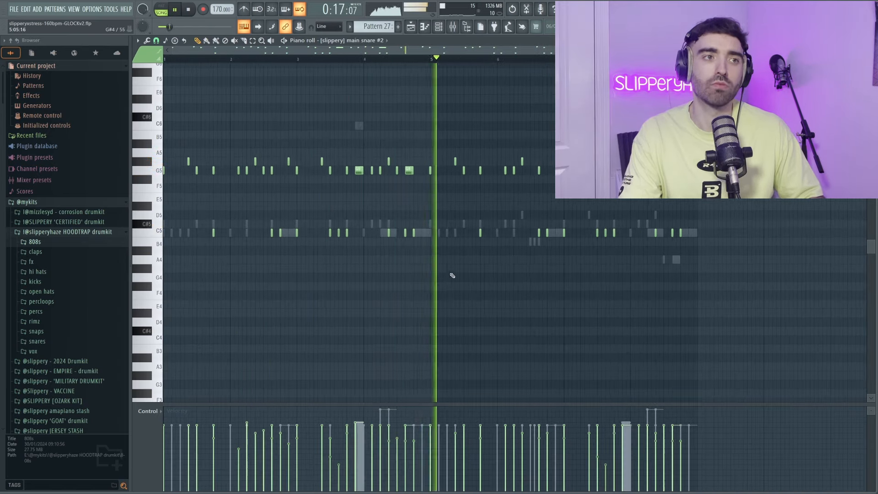
scroll(452, 275, down, 1)
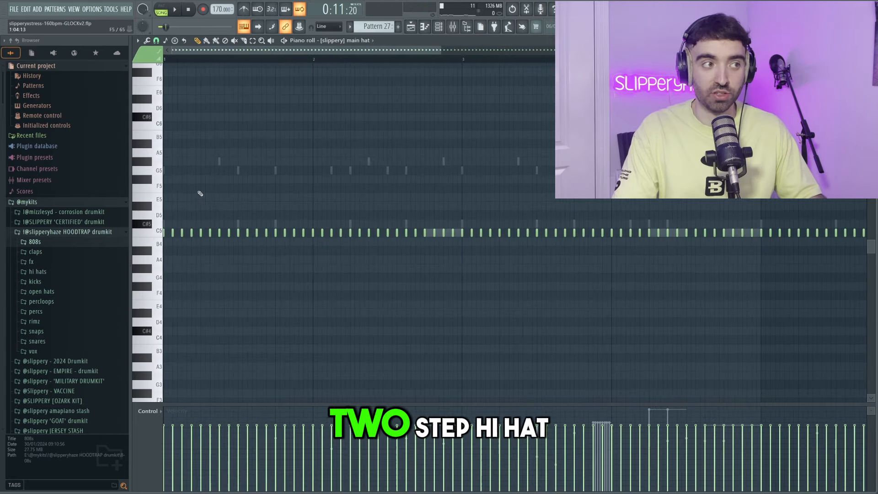
Review the two-step main hat pattern on C5 across all eight bars during playback.
scroll(238, 168, down, 4)
scroll(257, 165, down, 1)
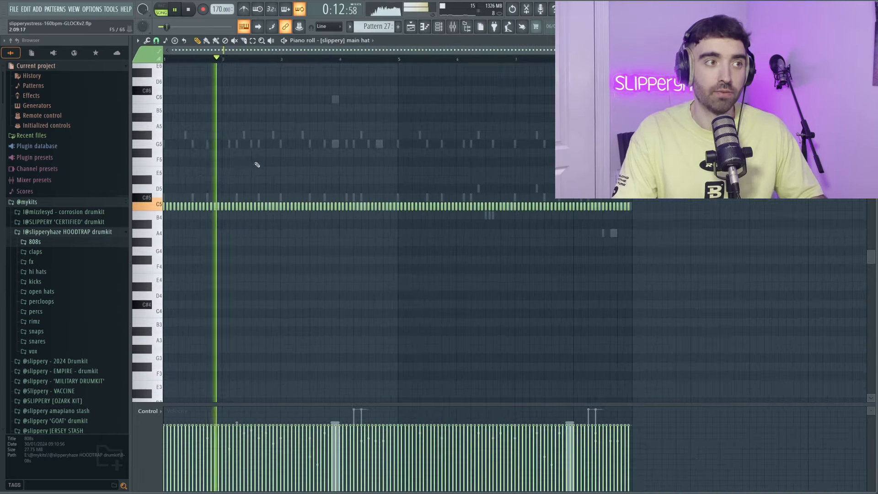
scroll(259, 167, up, 2)
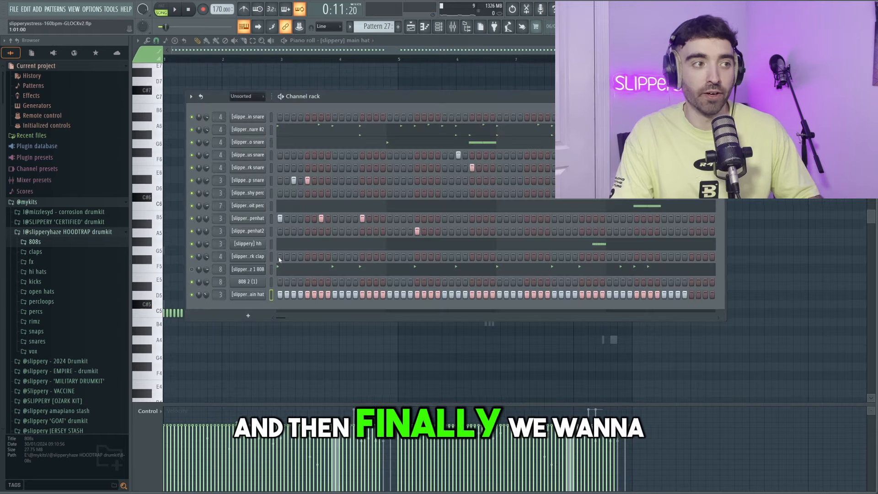
Place jerk clap hits on every fourth step for a four-on-the-floor rhythm and start playback.
click(306, 255)
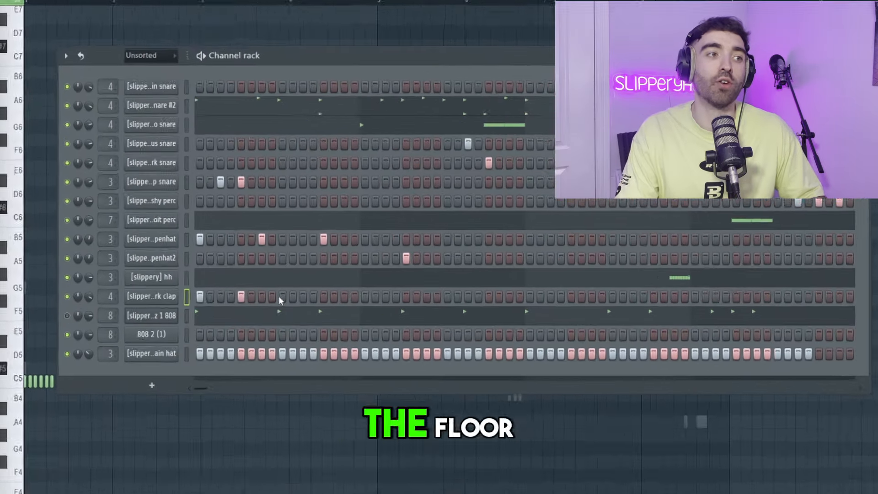
click(335, 256)
key(space)
click(362, 256)
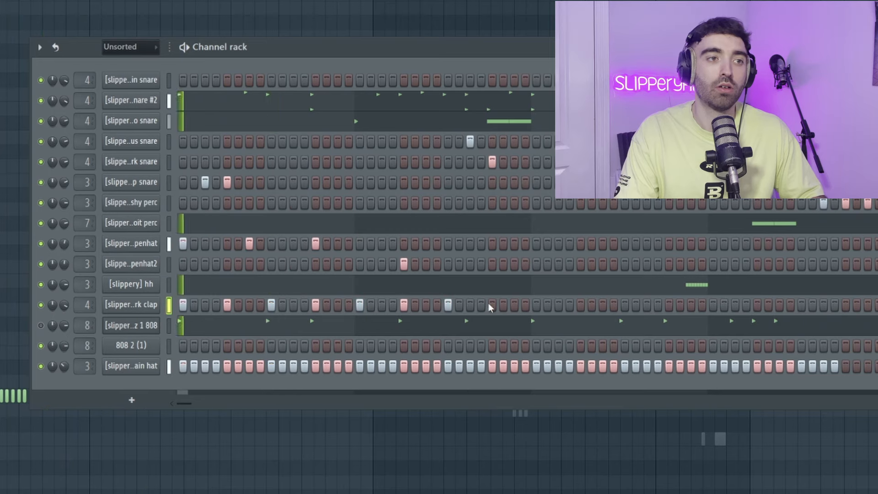
Open the jerk clap in the piano roll, add the final C5 hit in bar 4 and duplicate the four bars.
right_click(162, 303)
click(185, 304)
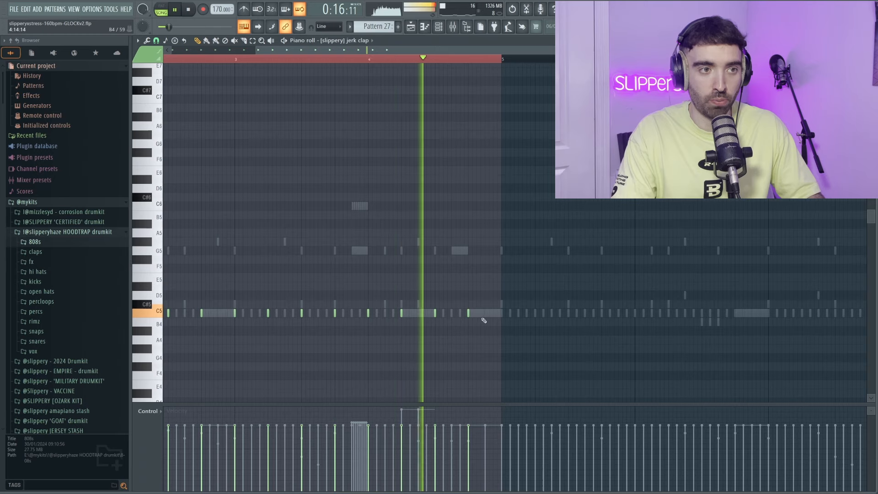
click(485, 313)
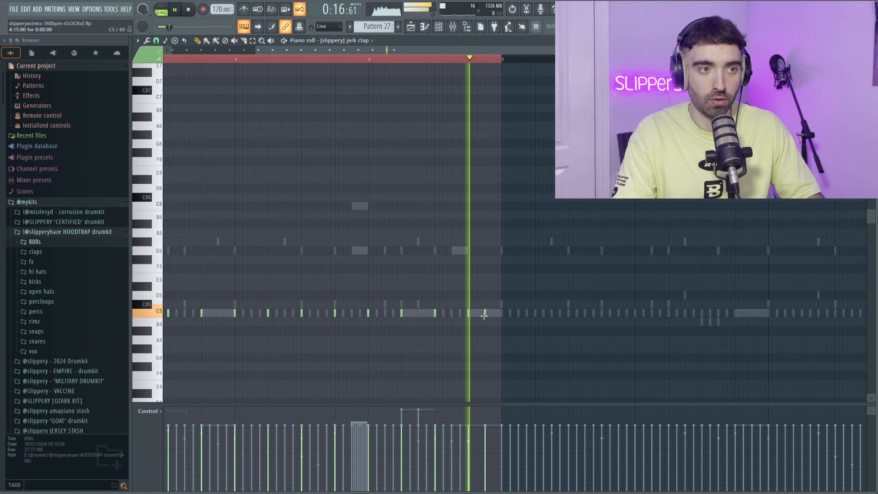
key(ctrl+b)
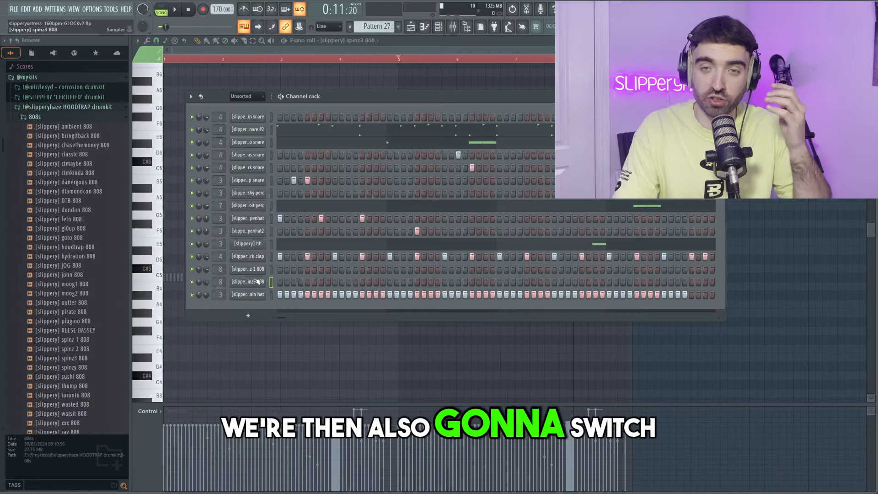
Open the spinz3 808 in the piano roll and place short C5 notes in bars 1 and 2 during playback.
right_click(264, 279)
click(225, 346)
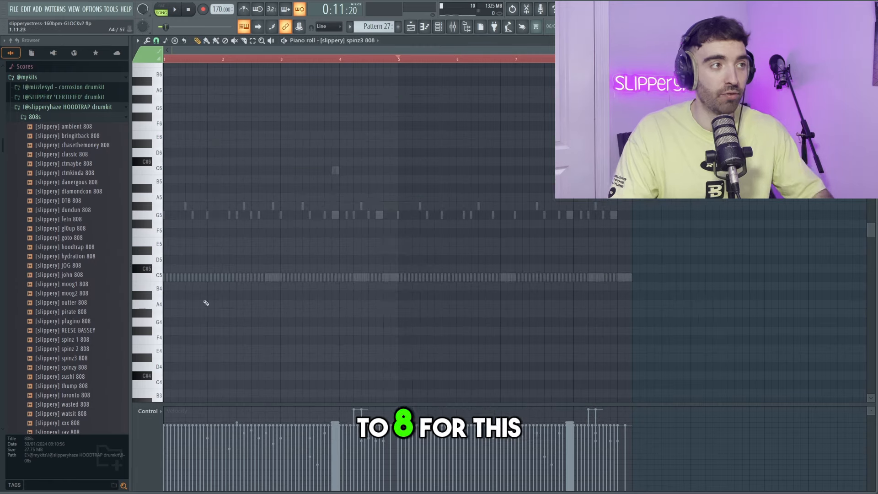
scroll(166, 246, up, 3)
key(space)
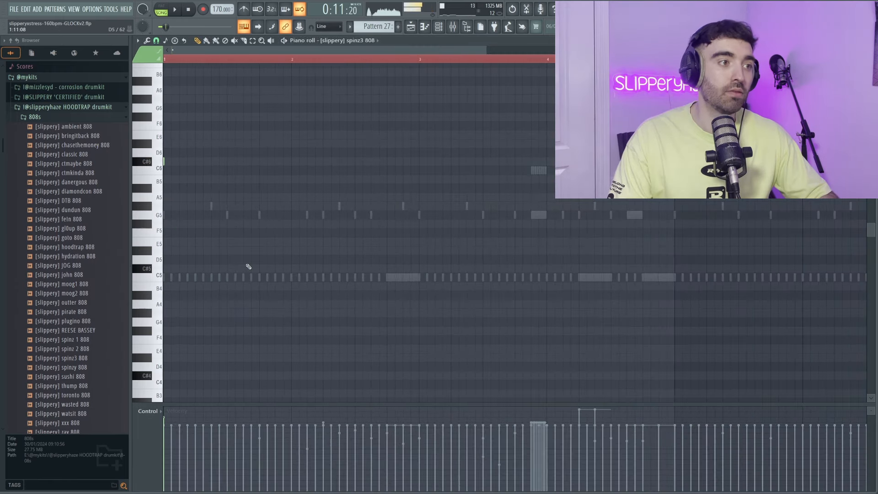
click(259, 279)
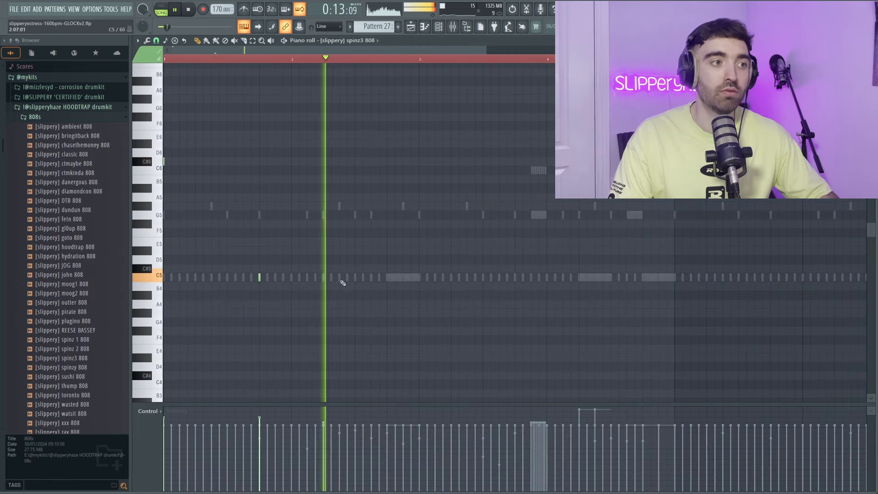
click(355, 277)
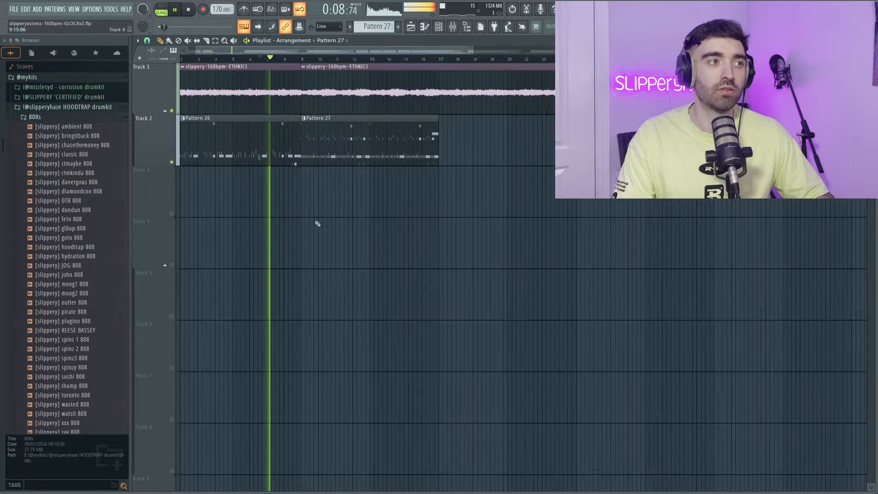
Play the playlist through the transition from Pattern 26 to Pattern 27.
scroll(284, 212, up, 2)
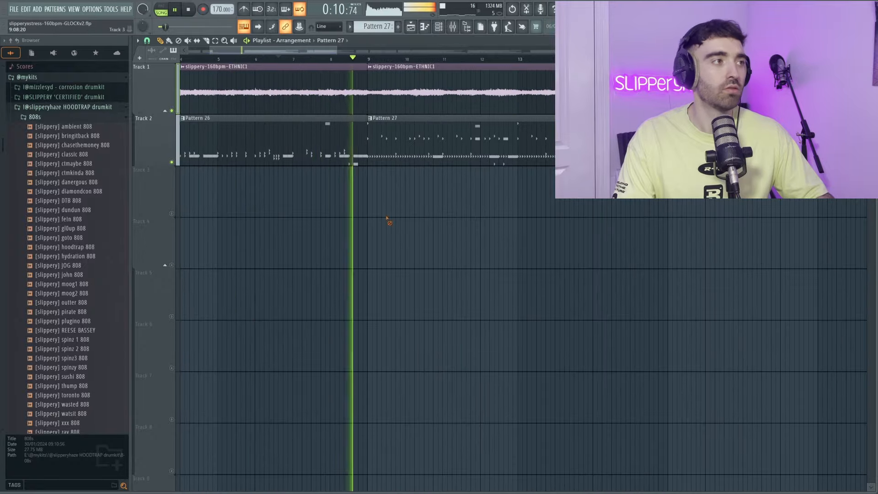
scroll(414, 227, down, 1)
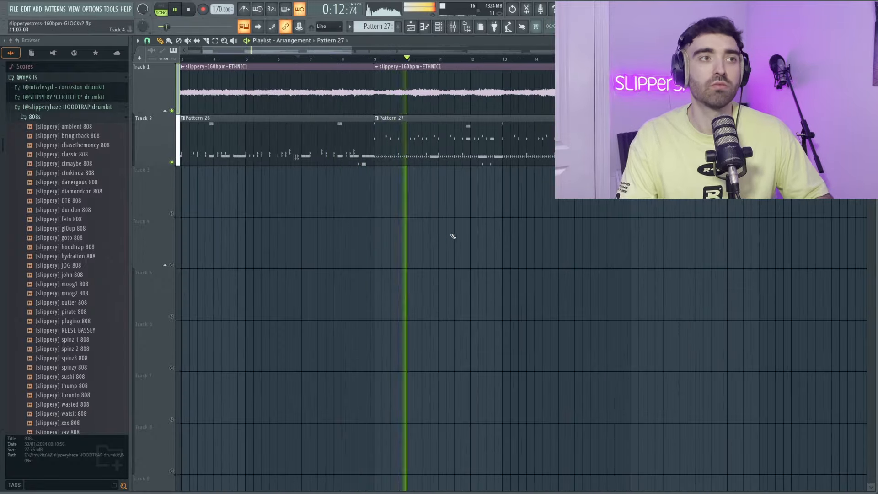
scroll(456, 234, down, 1)
scroll(461, 233, down, 1)
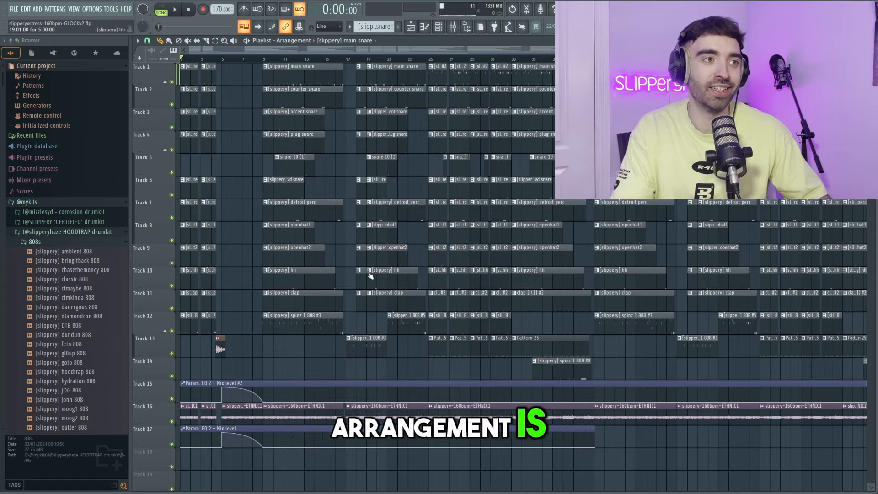
Inspect the finished arrangement, highlighting the drum gap around bar 31 and the short repeated clips at the end of bar 28.
scroll(371, 275, up, 8)
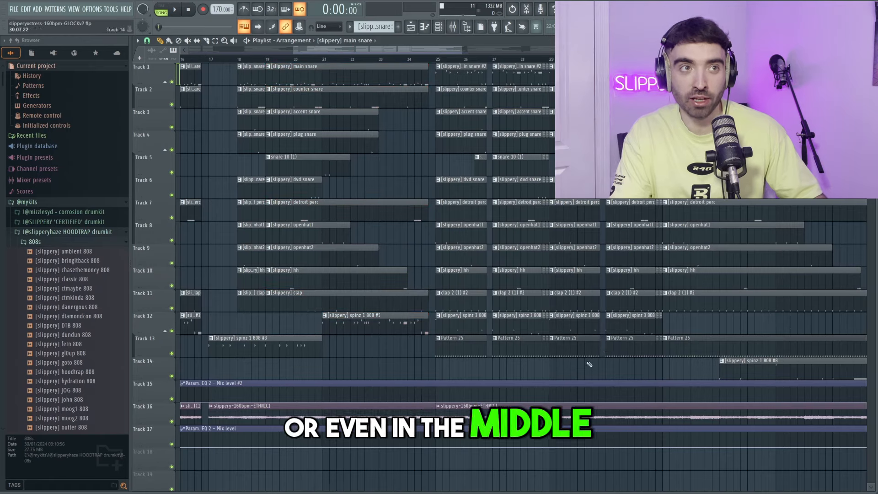
scroll(509, 355, up, 3)
drag(676, 379, 657, 91)
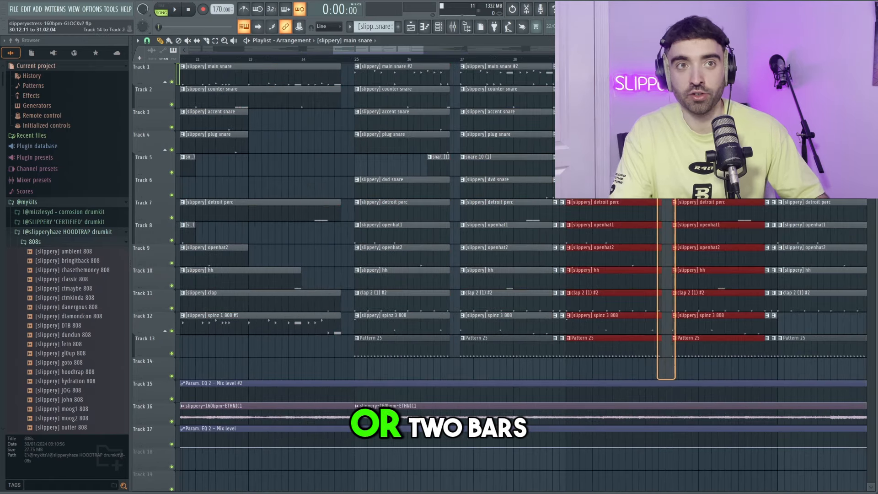
drag(558, 329, 462, 64)
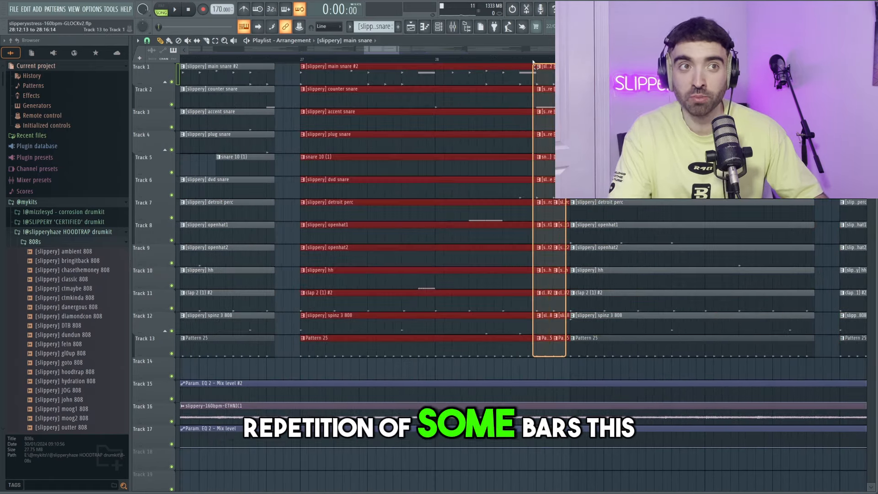
Play the song from the intro and examine the full arrangement, from the opening drum clips through the repeated sections to the final clips.
scroll(554, 170, down, 1)
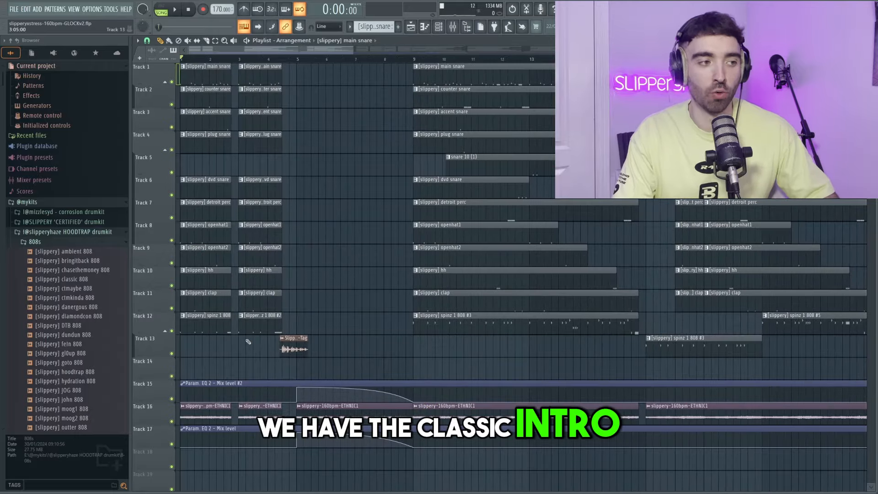
scroll(248, 341, up, 1)
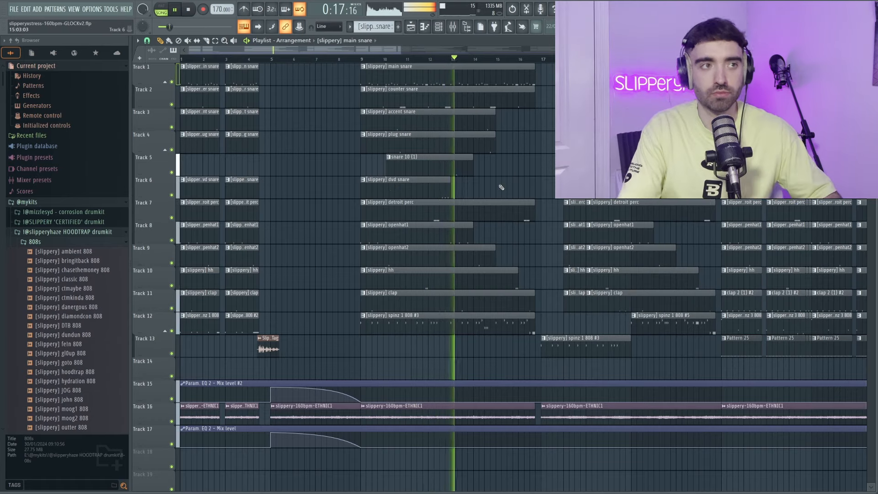
scroll(475, 188, down, 3)
scroll(455, 185, down, 2)
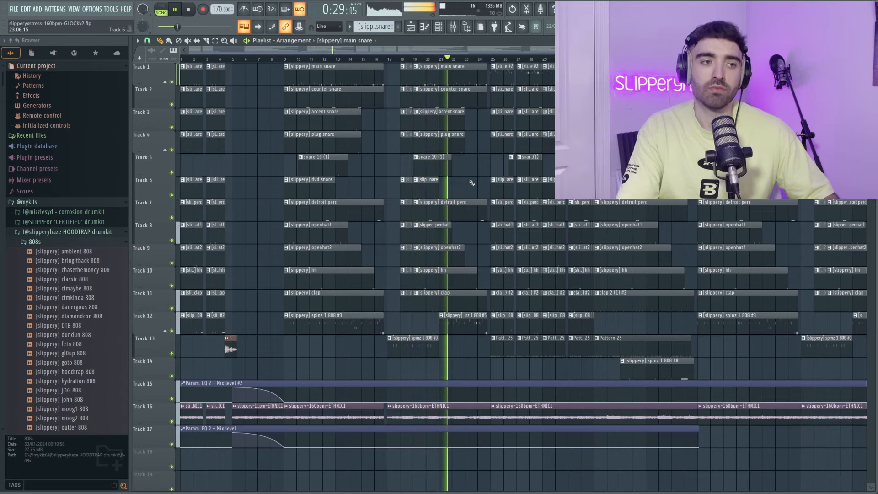
scroll(472, 182, down, 2)
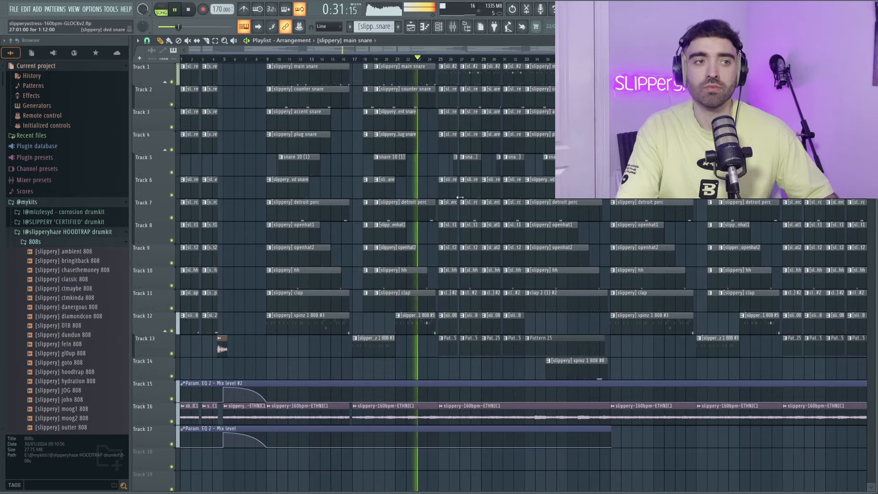
scroll(473, 176, down, 2)
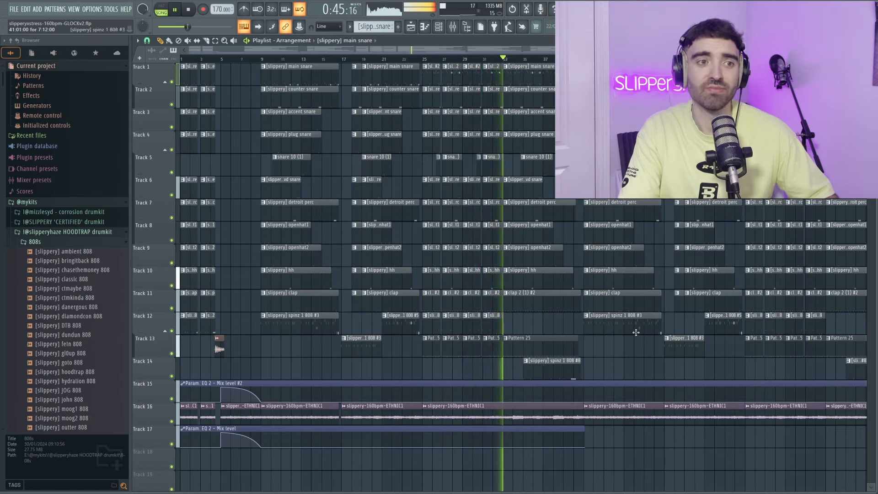
ctrl+scroll(636, 332, down, 2)
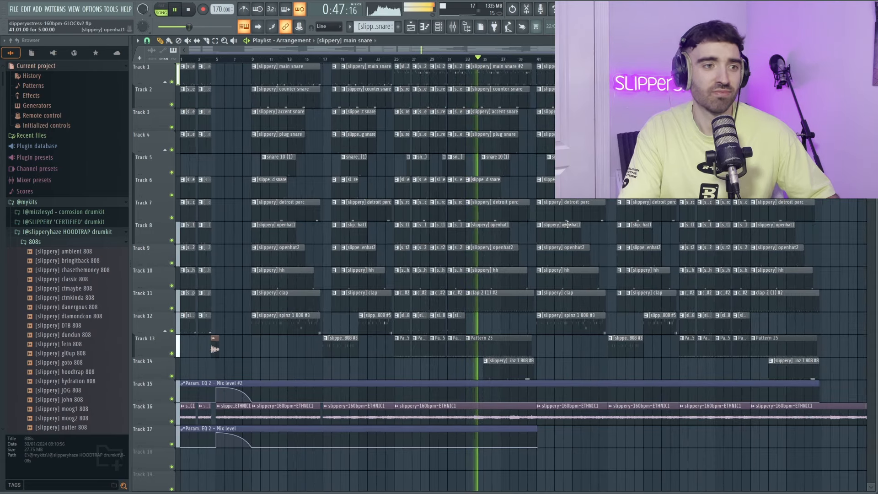